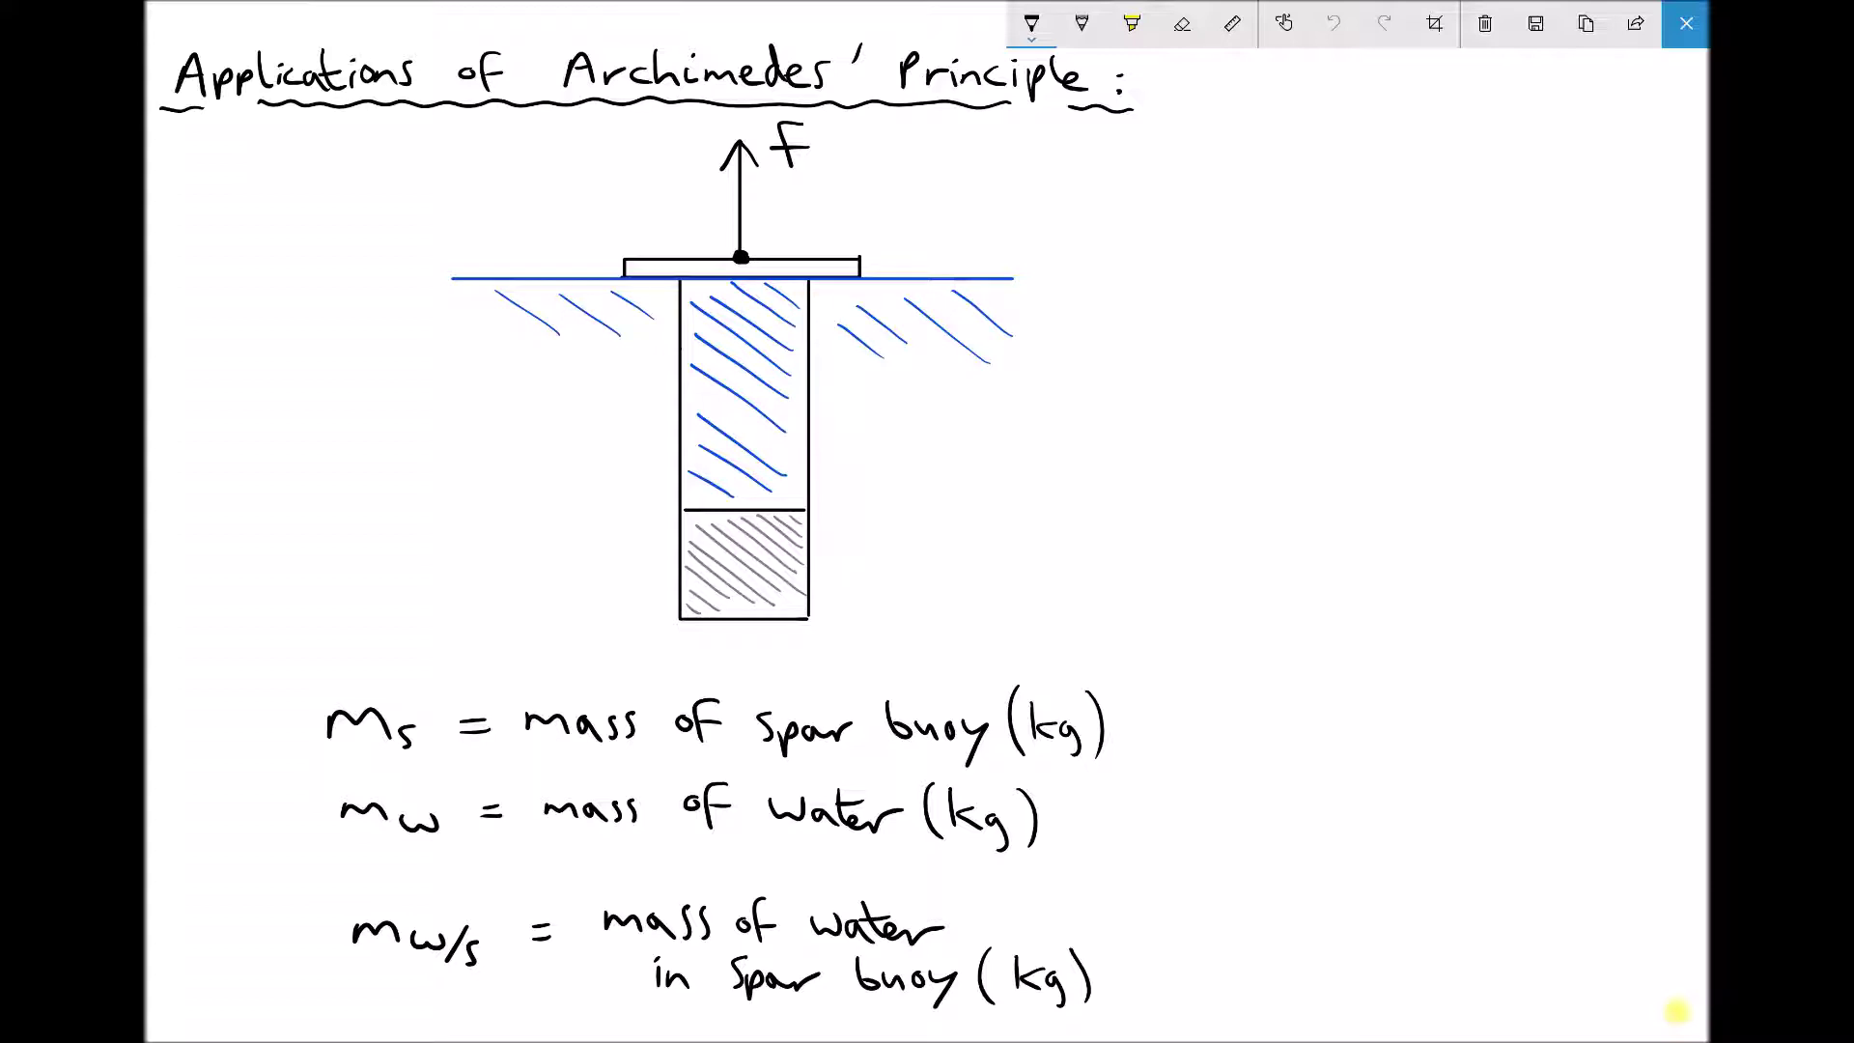
Step: Handwrite '- when full' after the Ms definition and '- being displaced' after the mw definition
mouse_move(1129, 722)
left_mouse_down()
mouse_move(1222, 734)
mouse_move(1345, 712)
left_mouse_up()
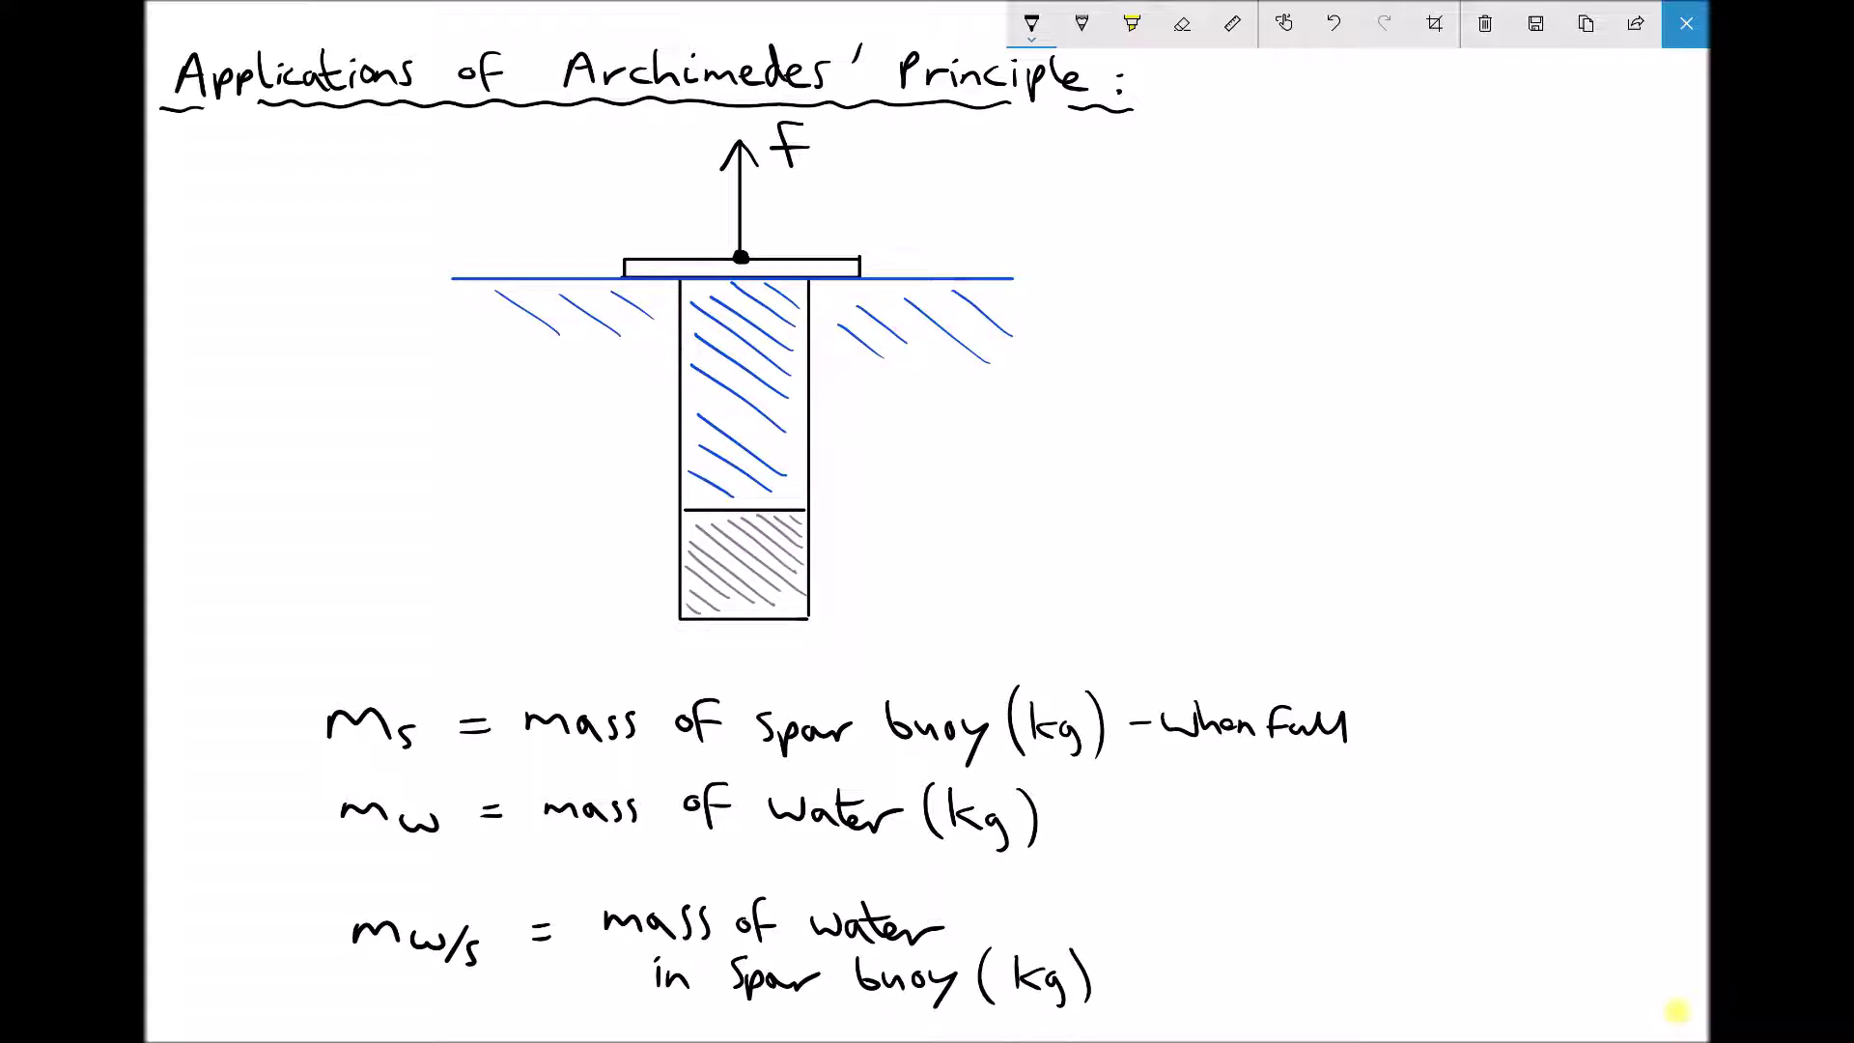
mouse_move(1066, 814)
left_mouse_down()
mouse_move(1206, 803)
mouse_move(1209, 832)
mouse_move(1257, 817)
left_mouse_up()
left_click(1170, 796)
mouse_move(1263, 799)
left_mouse_down()
mouse_move(1265, 817)
mouse_move(1291, 813)
left_mouse_up()
mouse_move(1300, 785)
left_mouse_down()
mouse_move(1300, 808)
mouse_move(1325, 816)
left_mouse_up()
left_click_drag(1334, 809, 1371, 823)
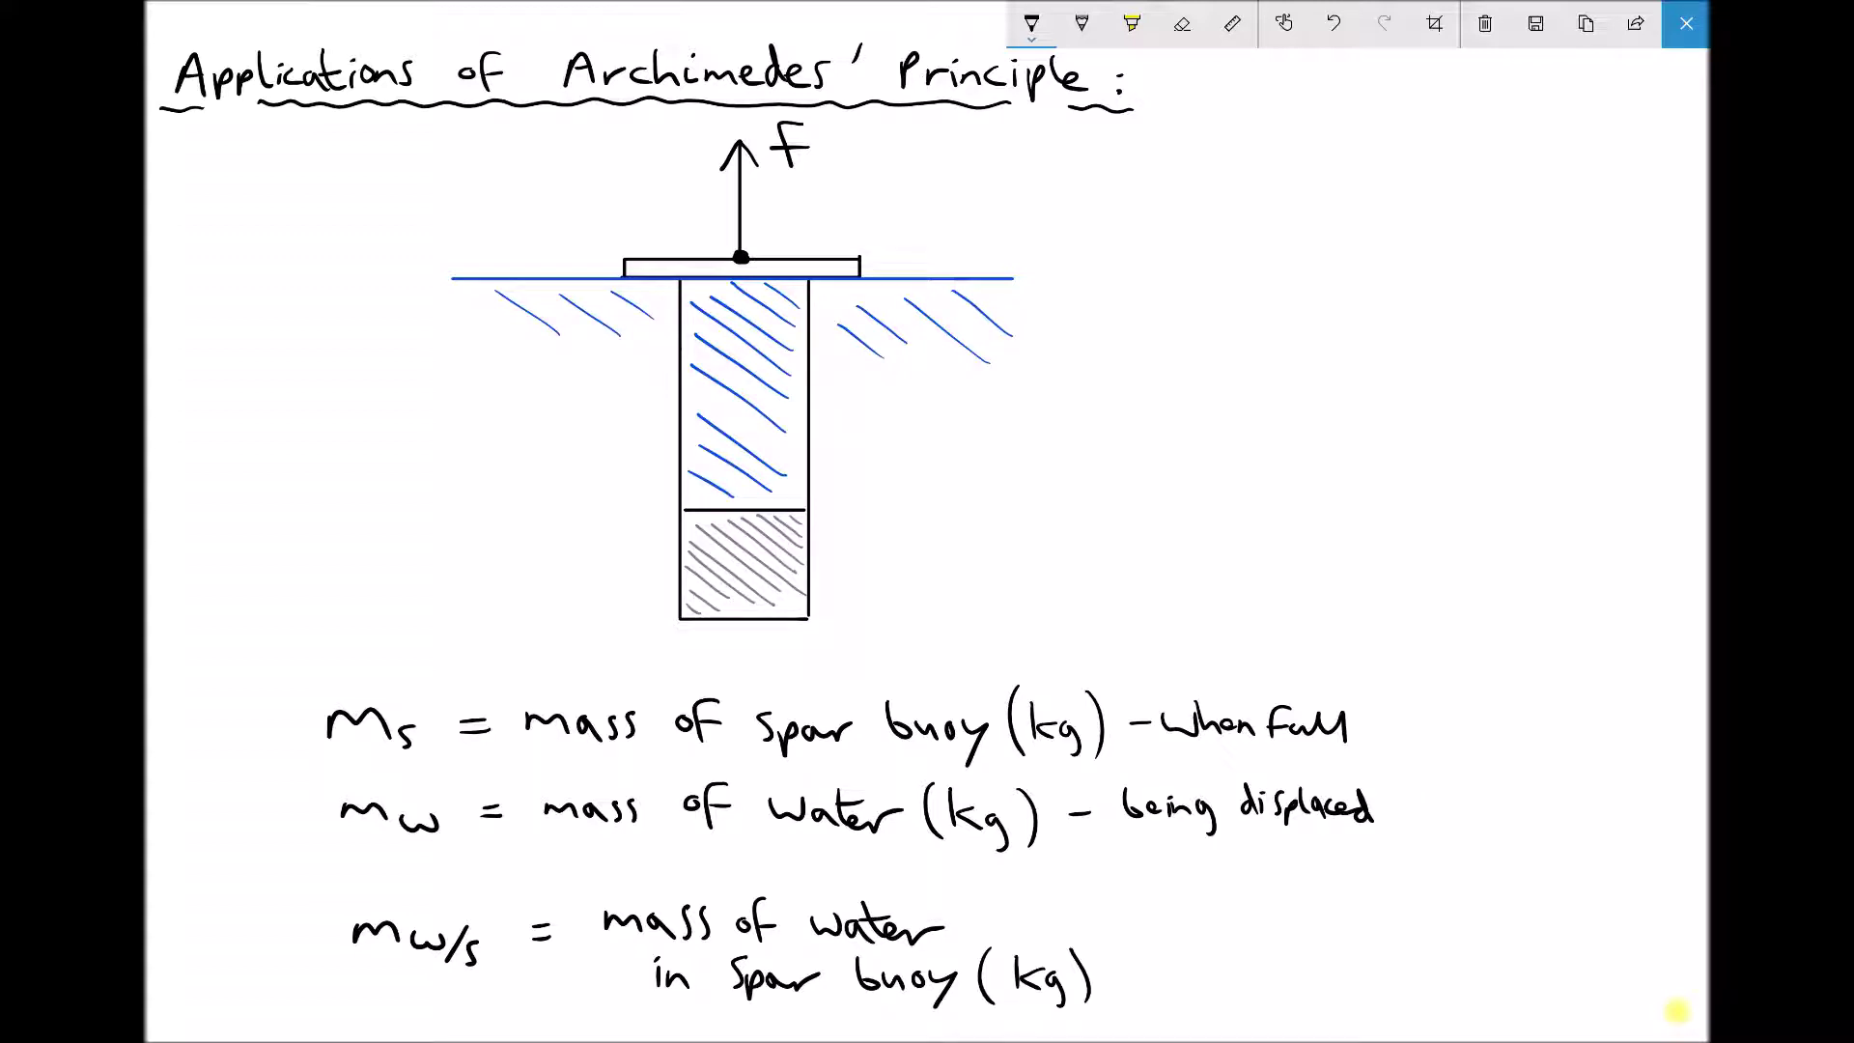
Step: Draw a downward arrow labelled Ws inside the buoy column, undoing stray strokes
key("ctrl+z")
left_click_drag(739, 367, 742, 468)
mouse_move(729, 439)
left_mouse_down()
mouse_move(740, 467)
mouse_move(753, 442)
mouse_move(868, 425)
left_mouse_up()
key("ctrl+z")
left_click_drag(886, 451, 875, 475)
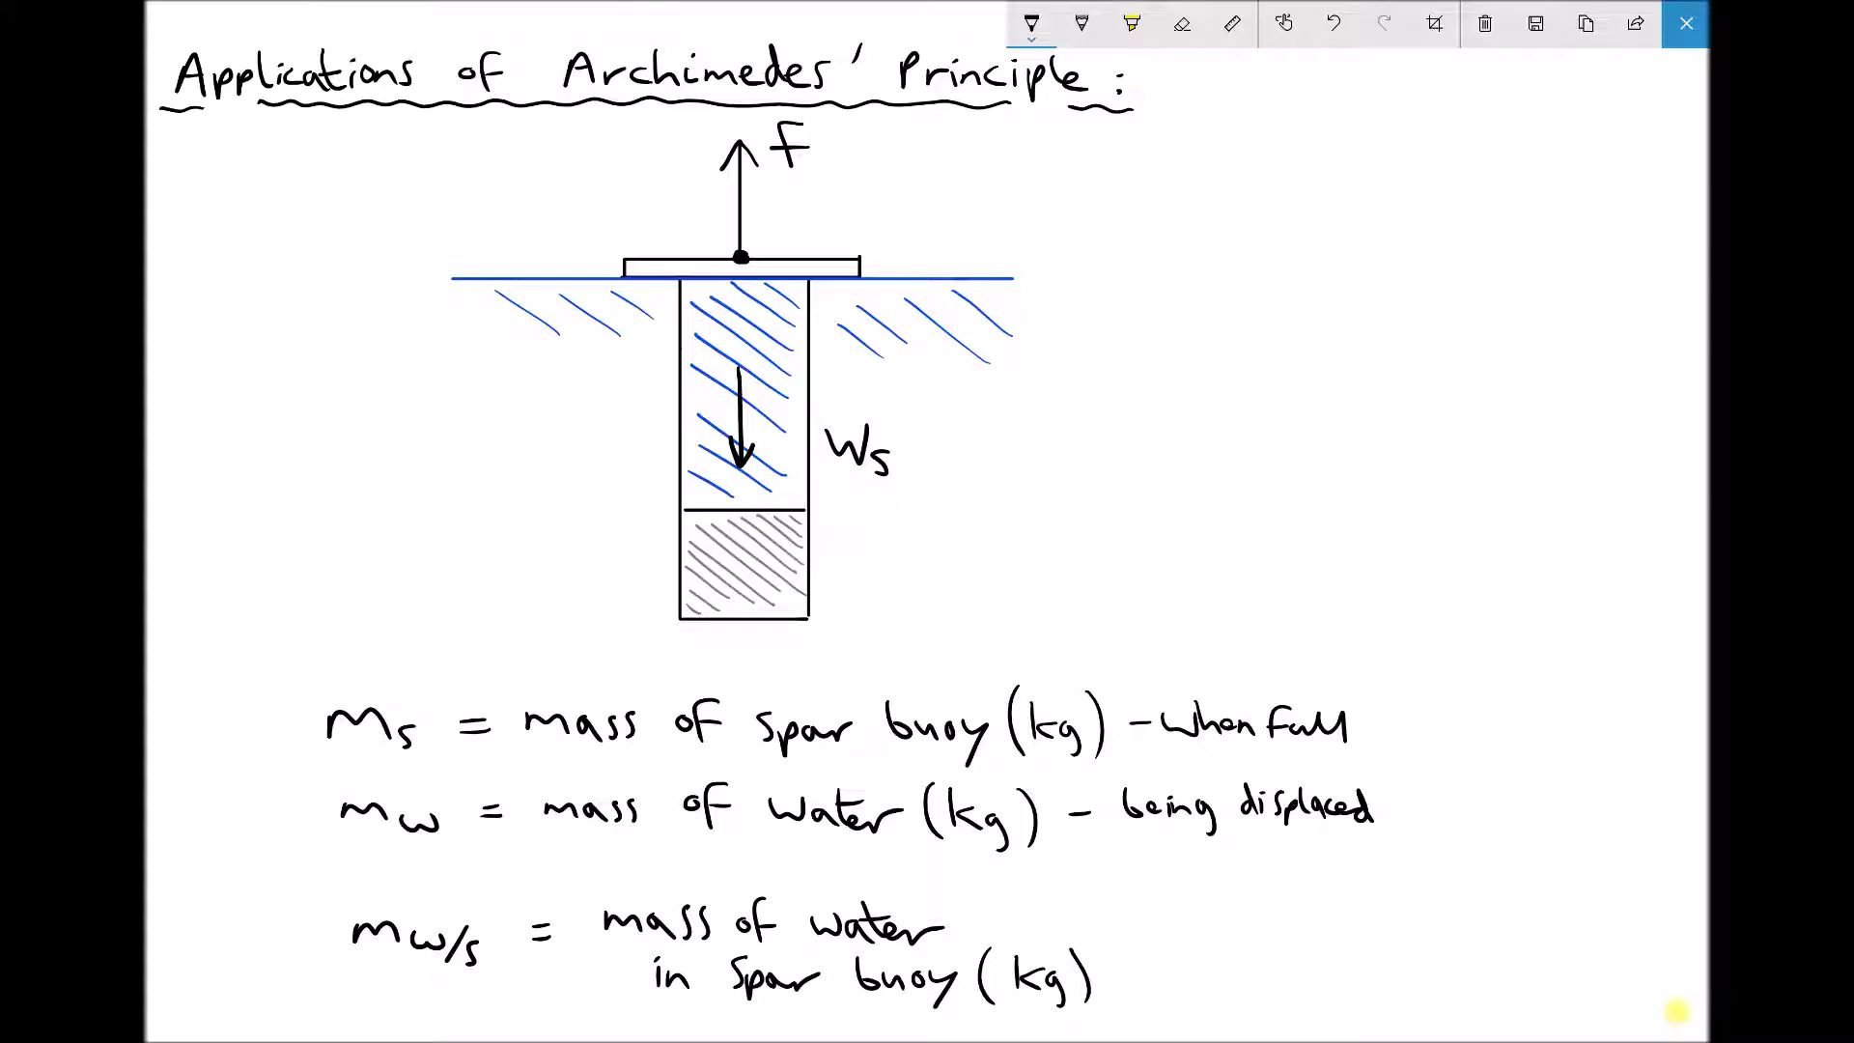
Step: Add an upward U arrow beside F and write F + U = Ws to the right
mouse_move(784, 322)
left_mouse_down()
mouse_move(777, 217)
mouse_move(790, 232)
mouse_move(765, 242)
mouse_move(841, 232)
left_mouse_up()
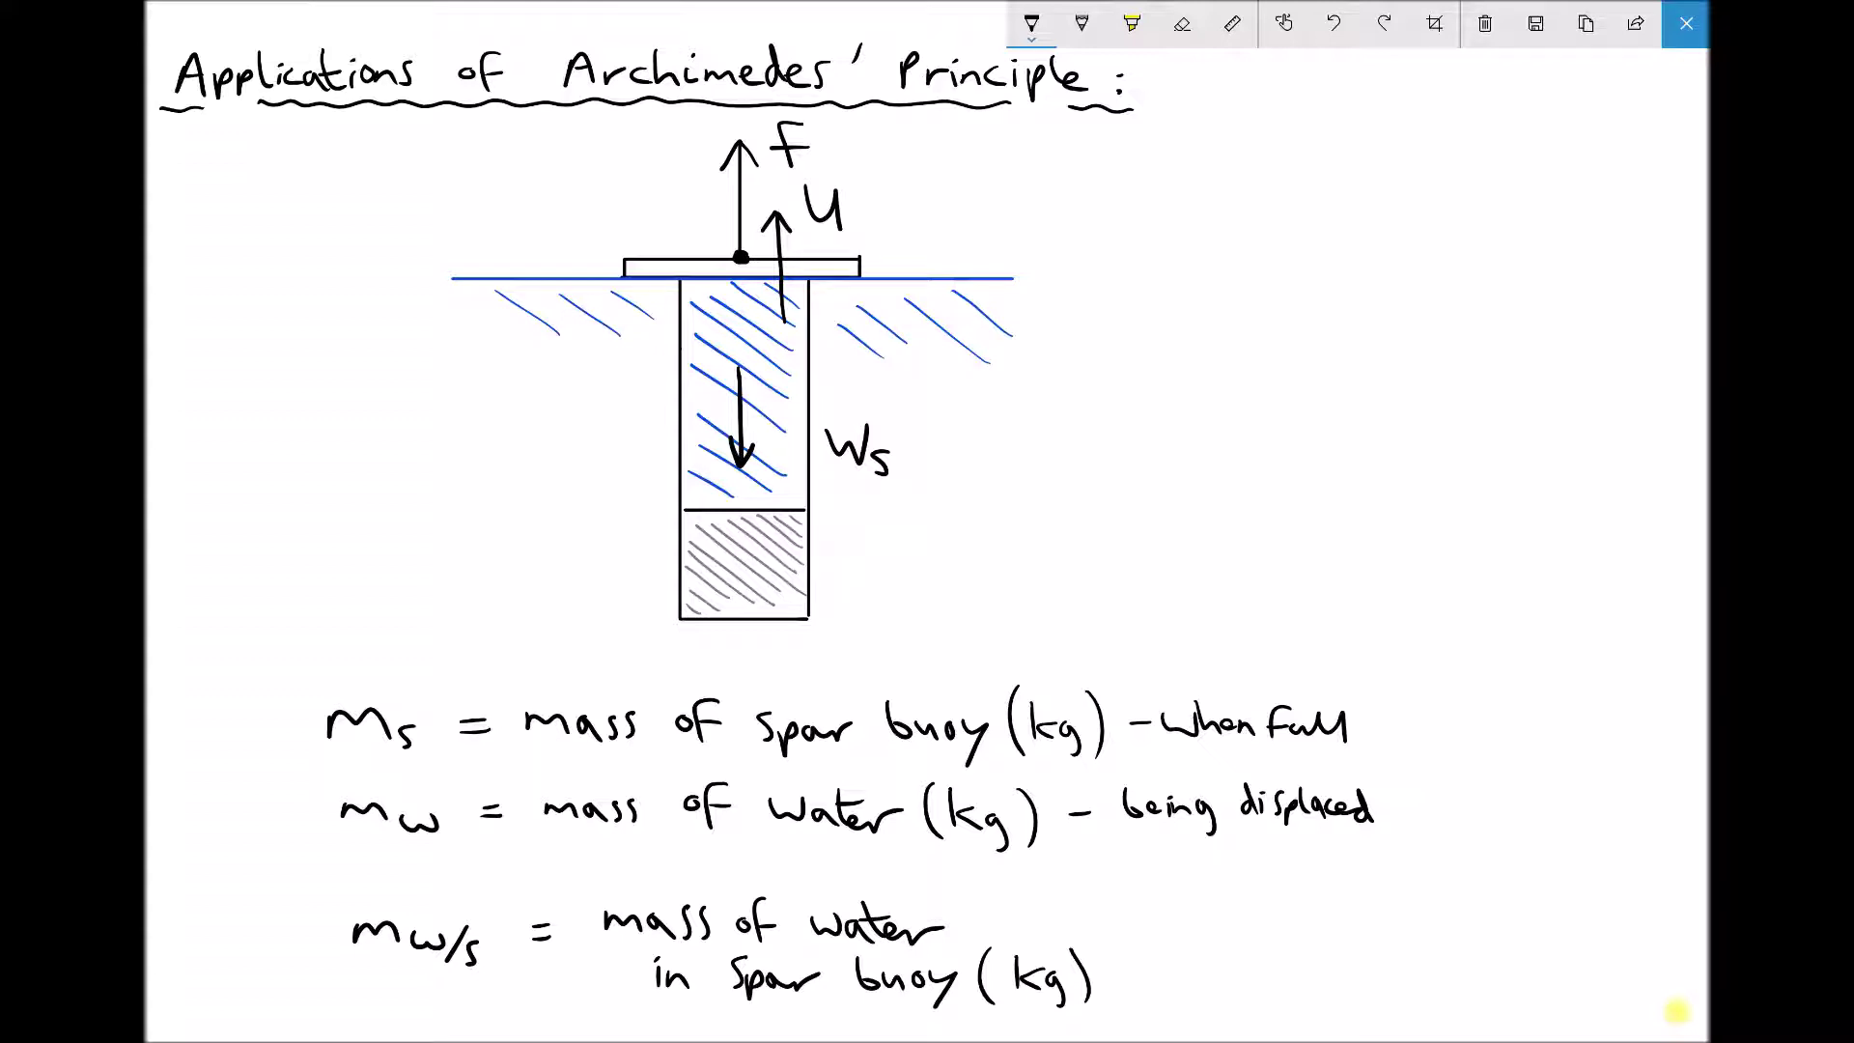
mouse_move(1168, 184)
left_mouse_down()
mouse_move(1132, 233)
mouse_move(1258, 189)
mouse_move(1333, 202)
left_mouse_up()
mouse_move(1309, 214)
left_mouse_down()
mouse_move(1366, 197)
mouse_move(1388, 216)
mouse_move(1407, 186)
mouse_move(1415, 232)
left_mouse_up()
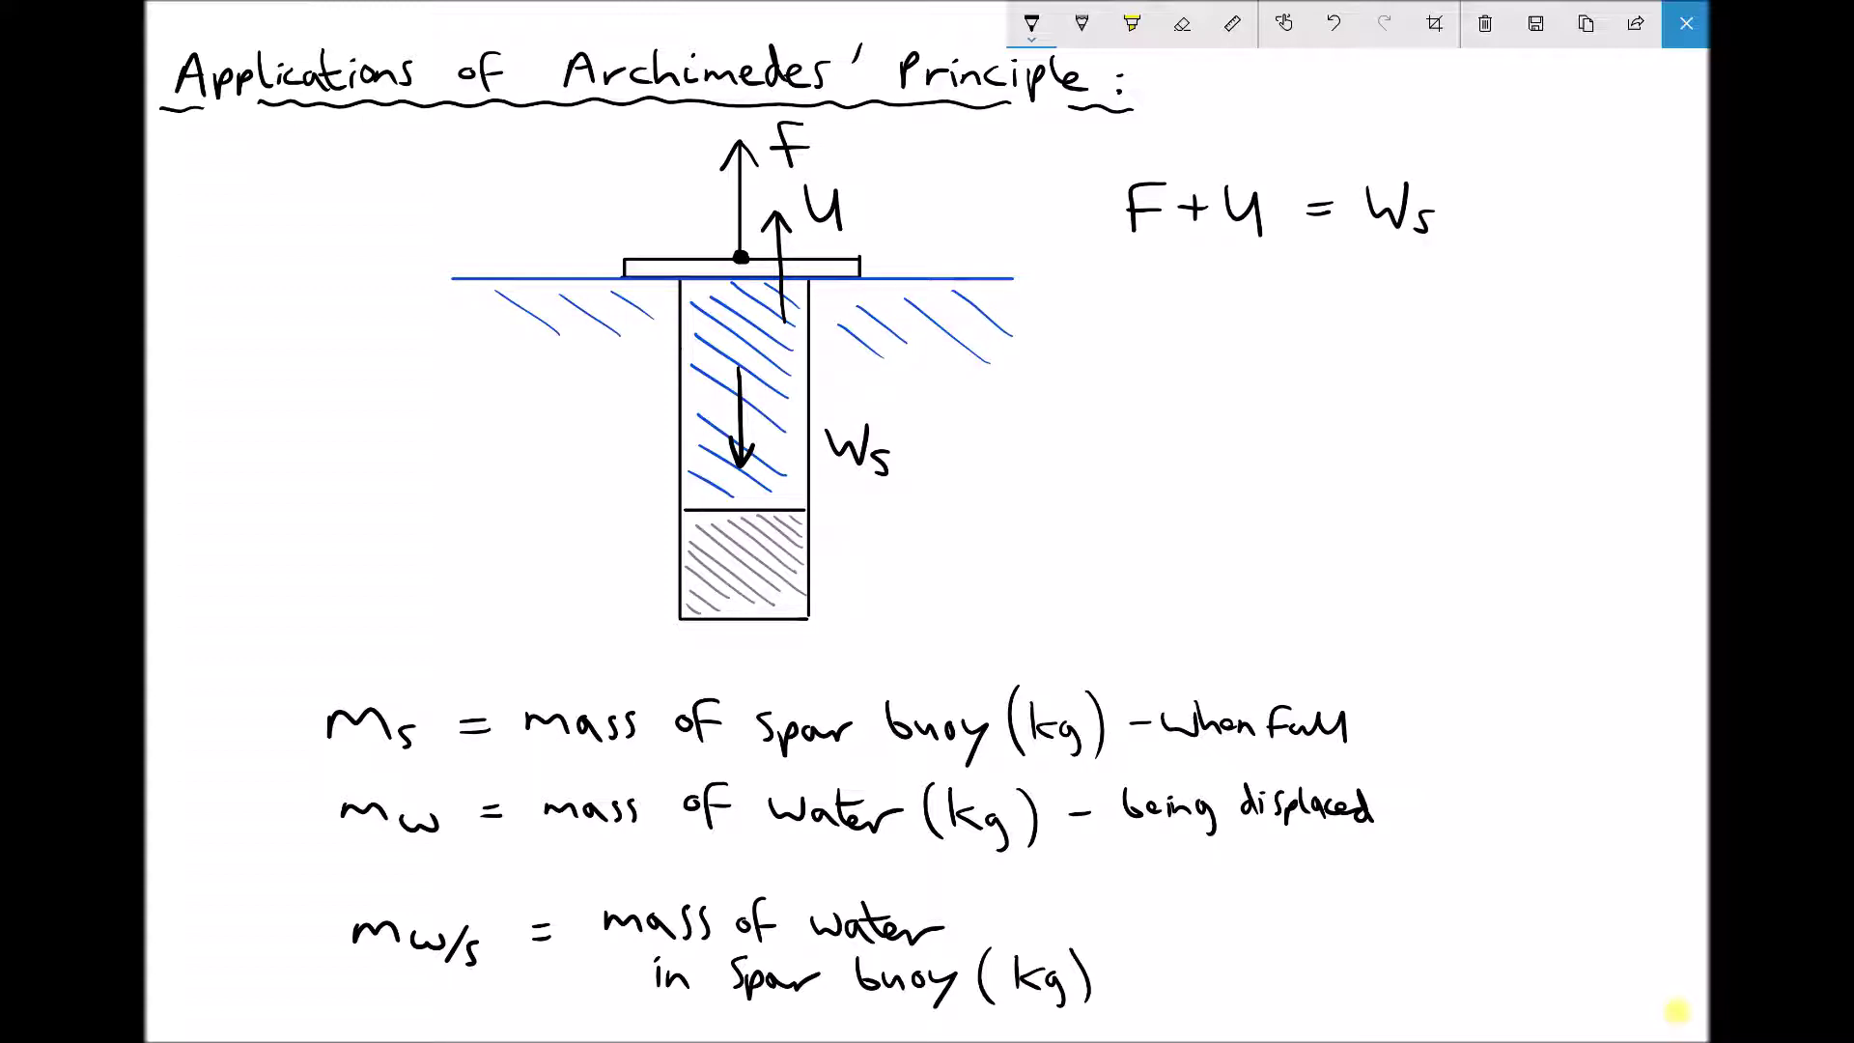
Step: Write f = Ws - U and F = ms g below the force balance
mouse_move(1168, 273)
left_mouse_down()
mouse_move(1146, 321)
mouse_move(1168, 298)
mouse_move(1278, 279)
mouse_move(1311, 314)
mouse_move(1324, 279)
mouse_move(1330, 319)
mouse_move(1442, 278)
mouse_move(1448, 323)
left_mouse_up()
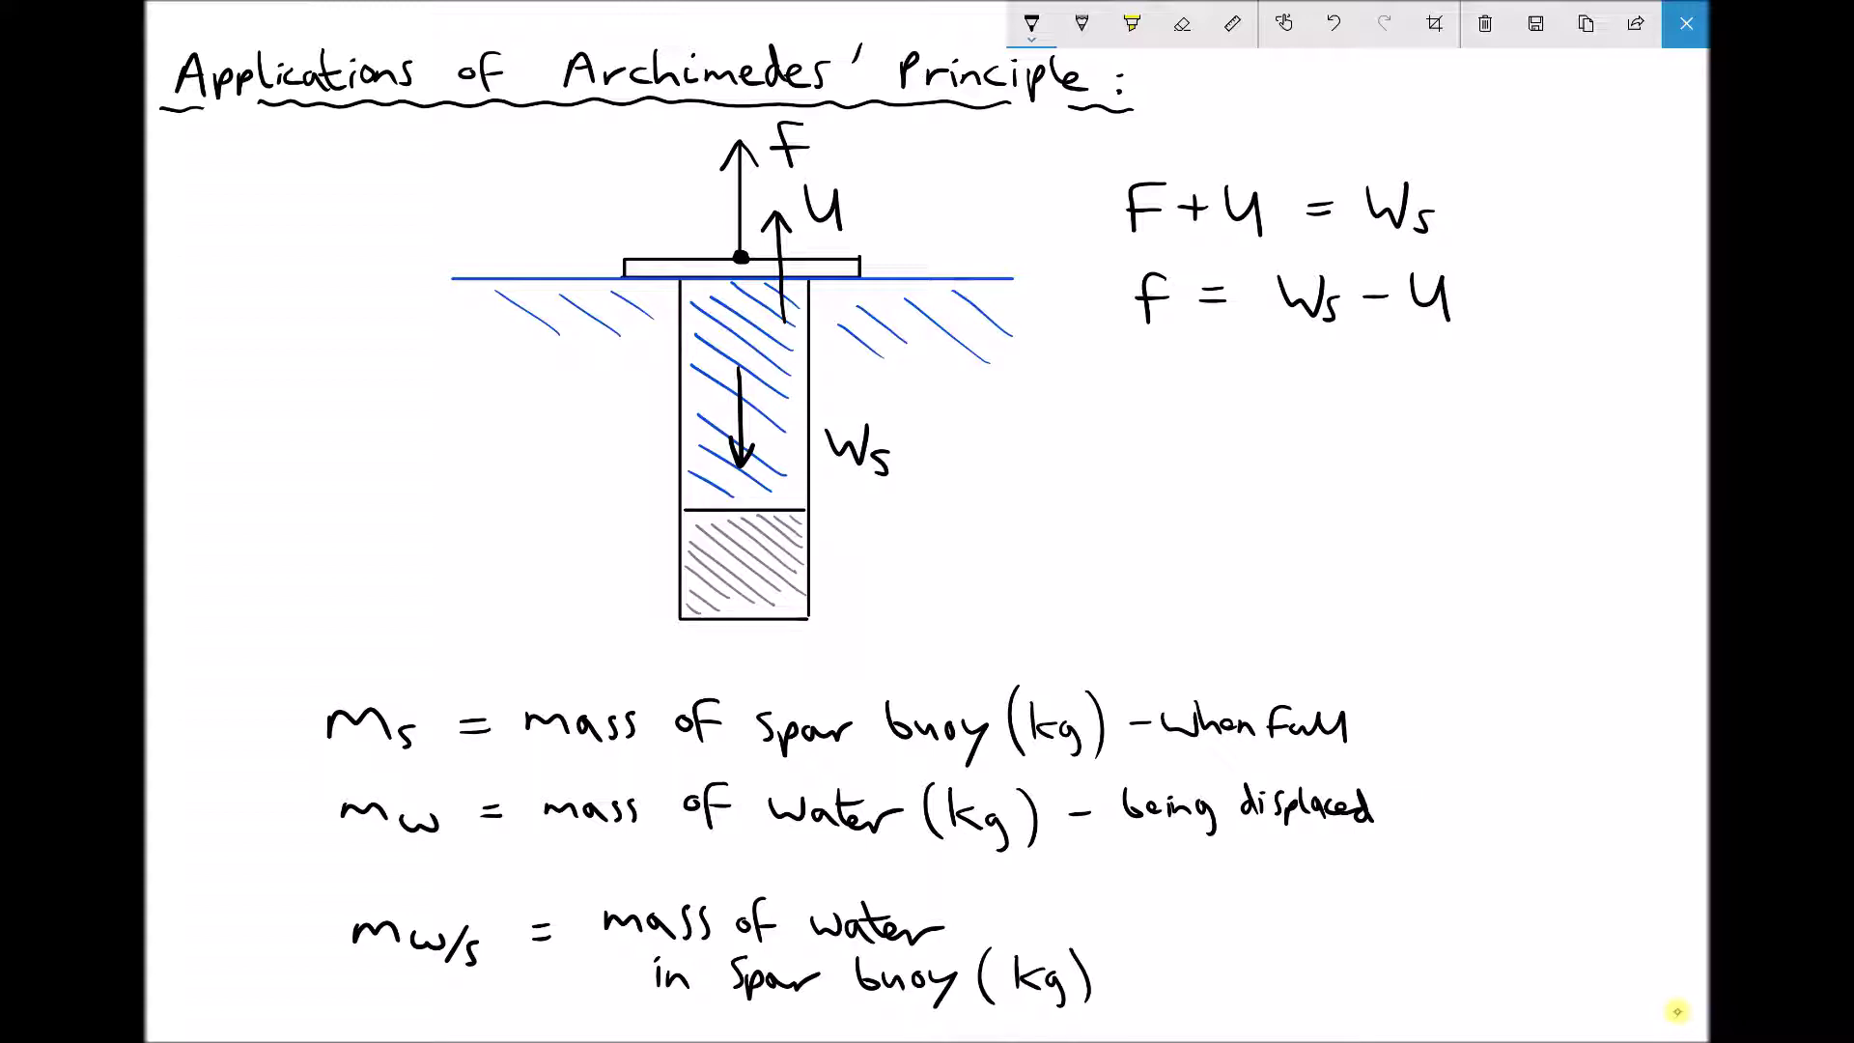
mouse_move(1174, 386)
left_mouse_down()
mouse_move(1145, 440)
mouse_move(1165, 410)
mouse_move(1229, 407)
left_mouse_up()
mouse_move(1204, 420)
left_mouse_down()
mouse_move(1298, 407)
mouse_move(1337, 441)
mouse_move(1395, 411)
mouse_move(1391, 446)
left_mouse_up()
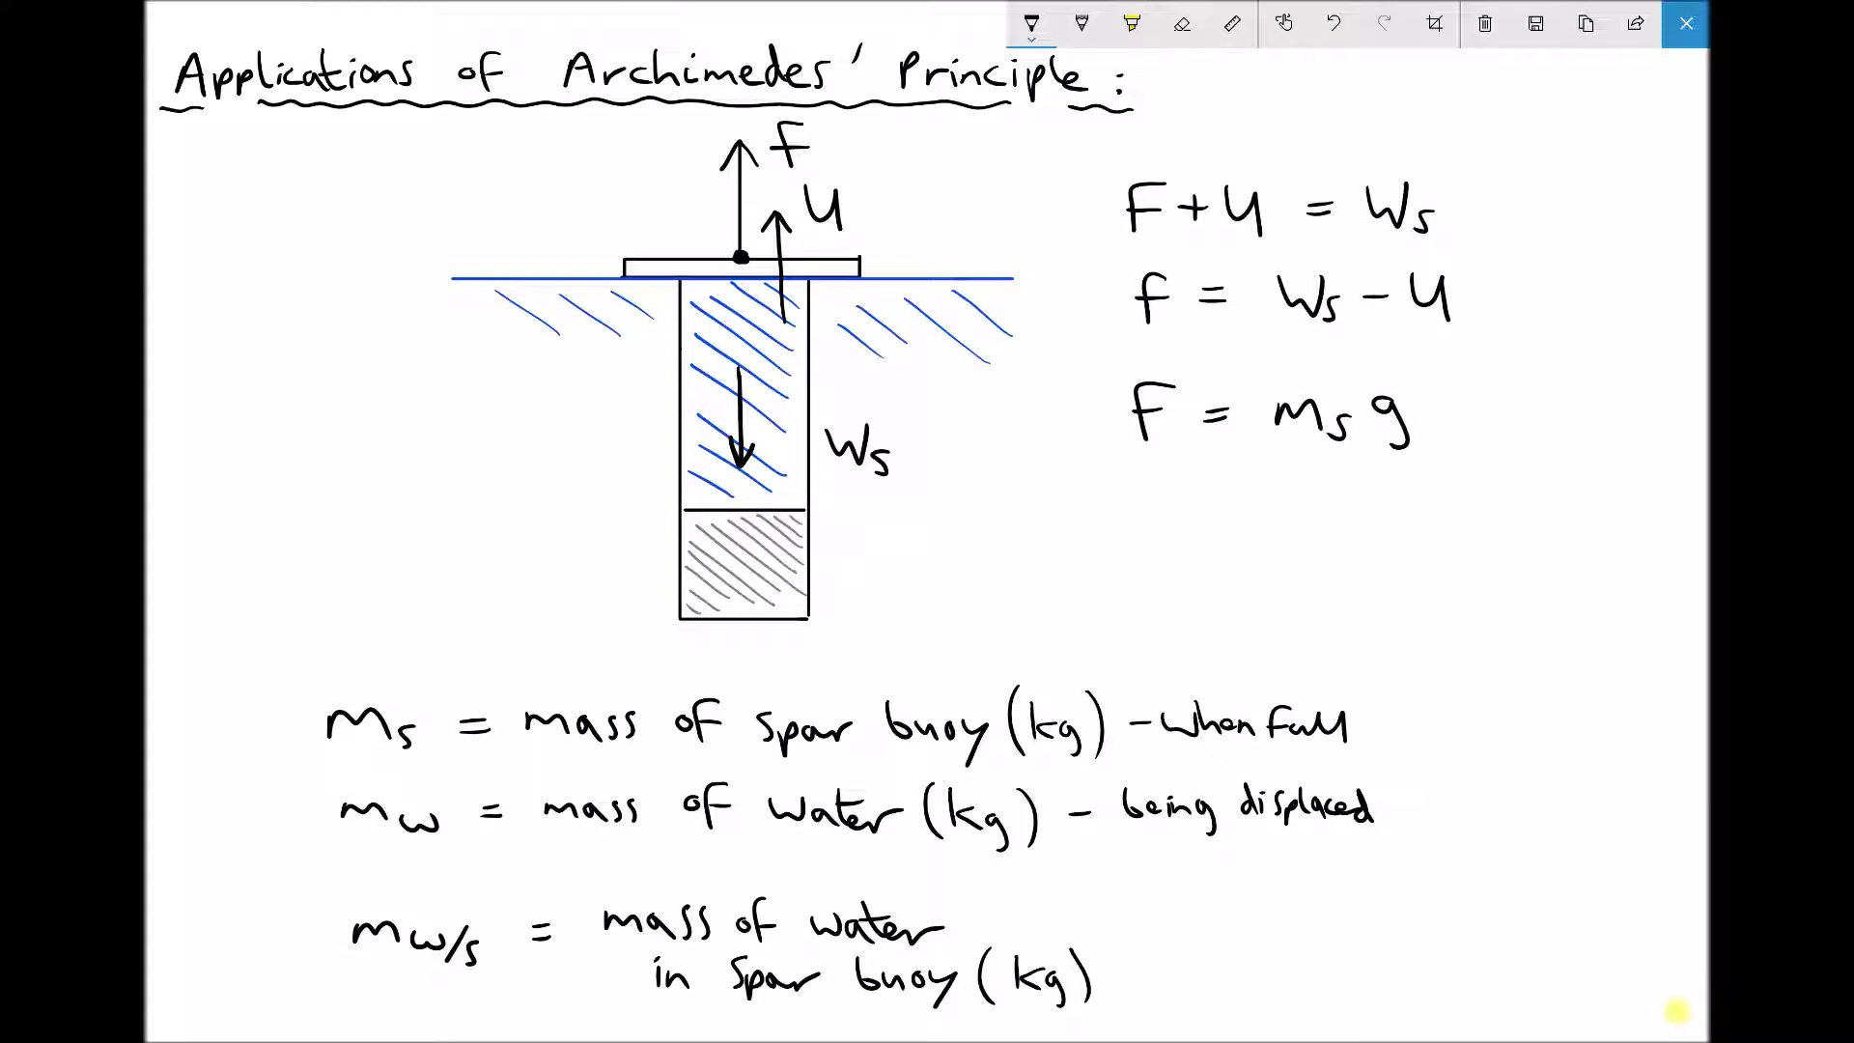
Step: Write W = mg under the title and draw a box around it
mouse_move(241, 158)
left_mouse_down()
mouse_move(306, 152)
mouse_move(362, 181)
mouse_move(458, 182)
mouse_move(459, 166)
mouse_move(461, 206)
left_mouse_up()
left_click_drag(271, 221, 457, 229)
left_click_drag(220, 139, 220, 212)
left_click_drag(439, 141, 242, 136)
left_click_drag(511, 147, 503, 214)
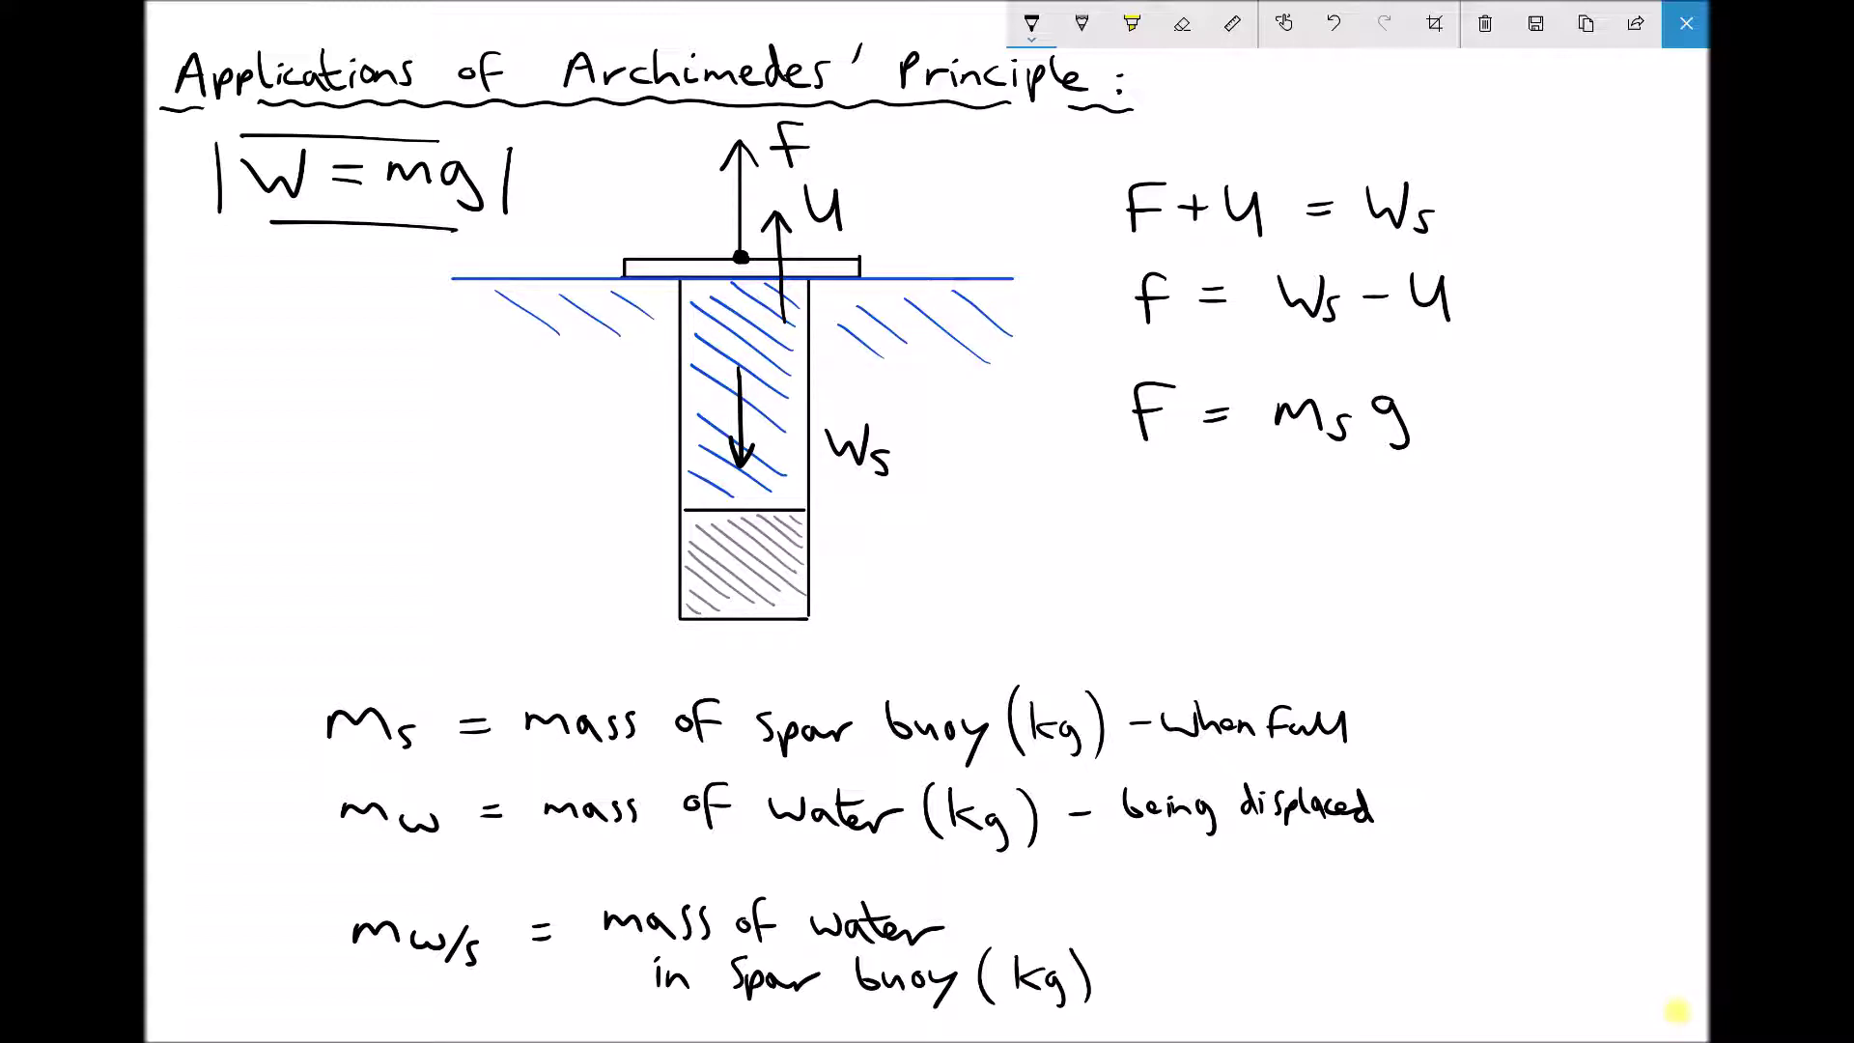
Step: Extend F = ms g with a minus sign followed by m
left_click_drag(1443, 418, 1473, 417)
mouse_move(1511, 410)
left_mouse_down()
mouse_move(1589, 438)
mouse_move(1637, 413)
left_mouse_up()
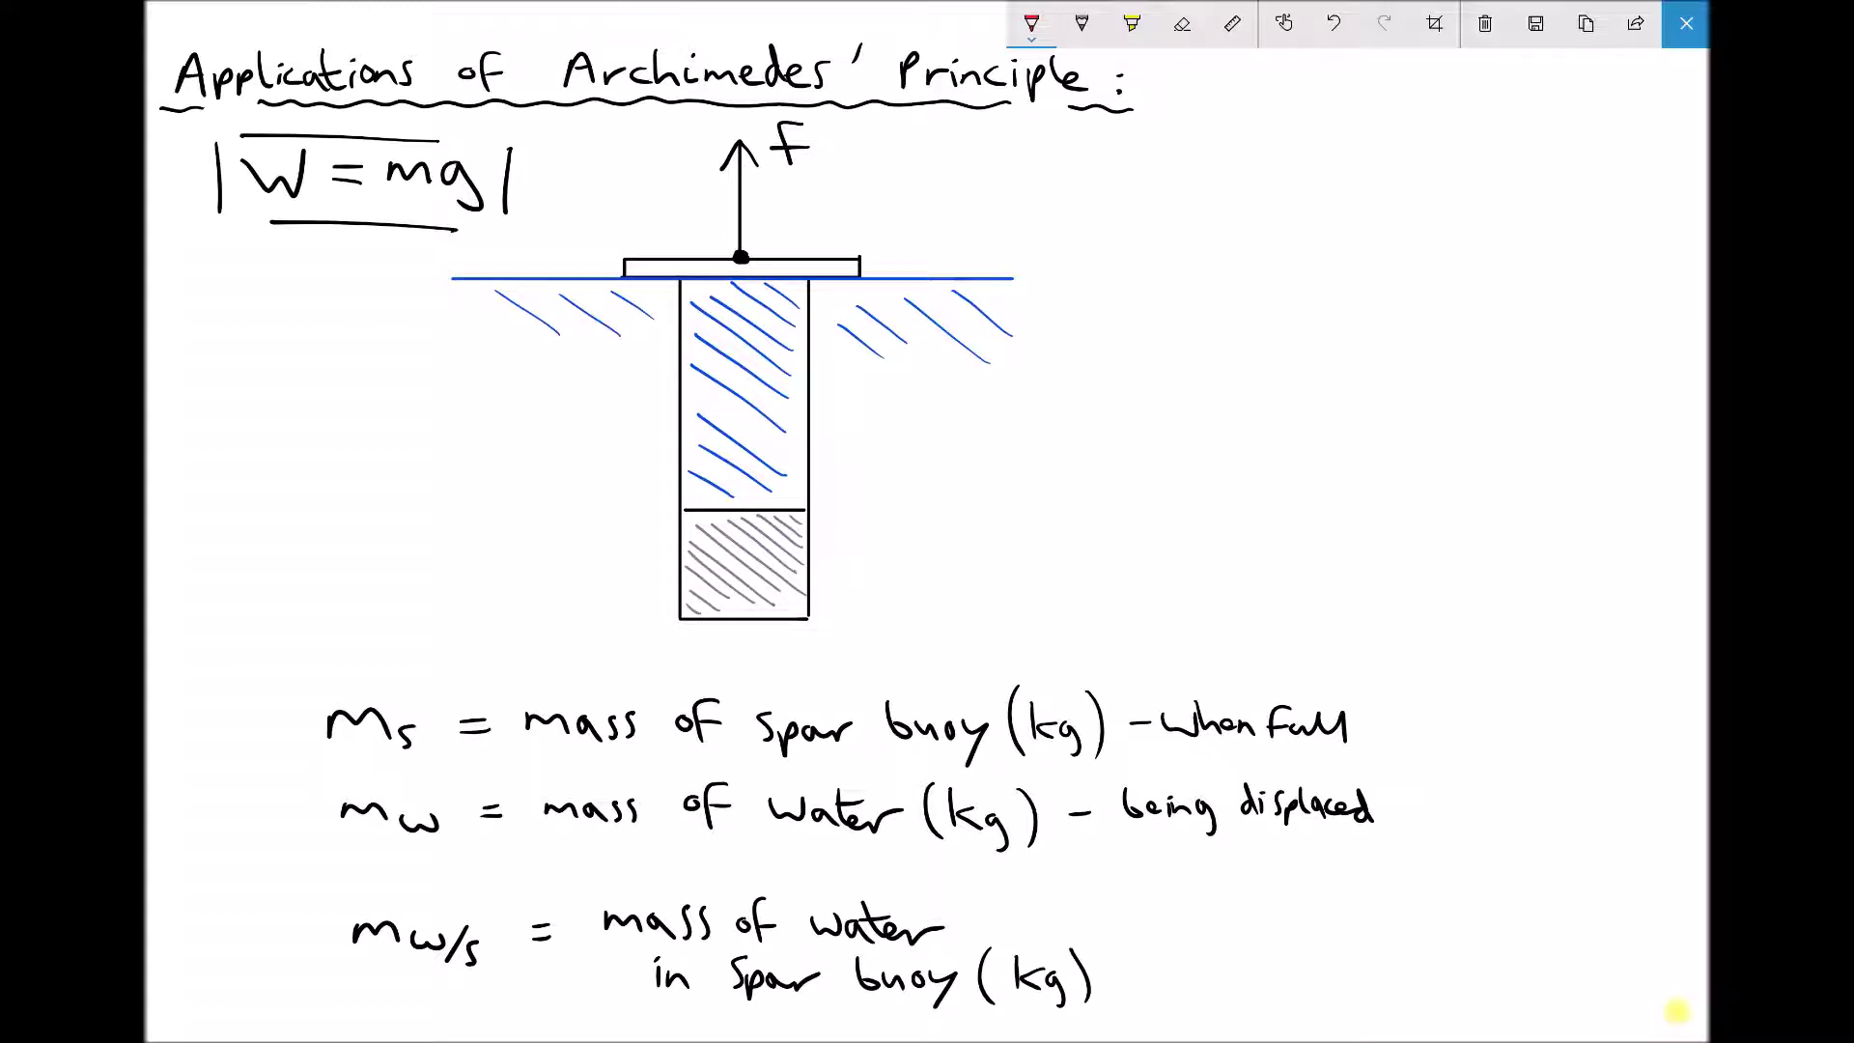
Step: Undo a stray stroke and draw red downward Ws and upward U arrows on the buoy
key("ctrl+z")
mouse_move(734, 393)
left_mouse_down()
mouse_move(737, 479)
mouse_move(752, 456)
mouse_move(787, 473)
mouse_move(799, 448)
mouse_move(795, 495)
left_mouse_up()
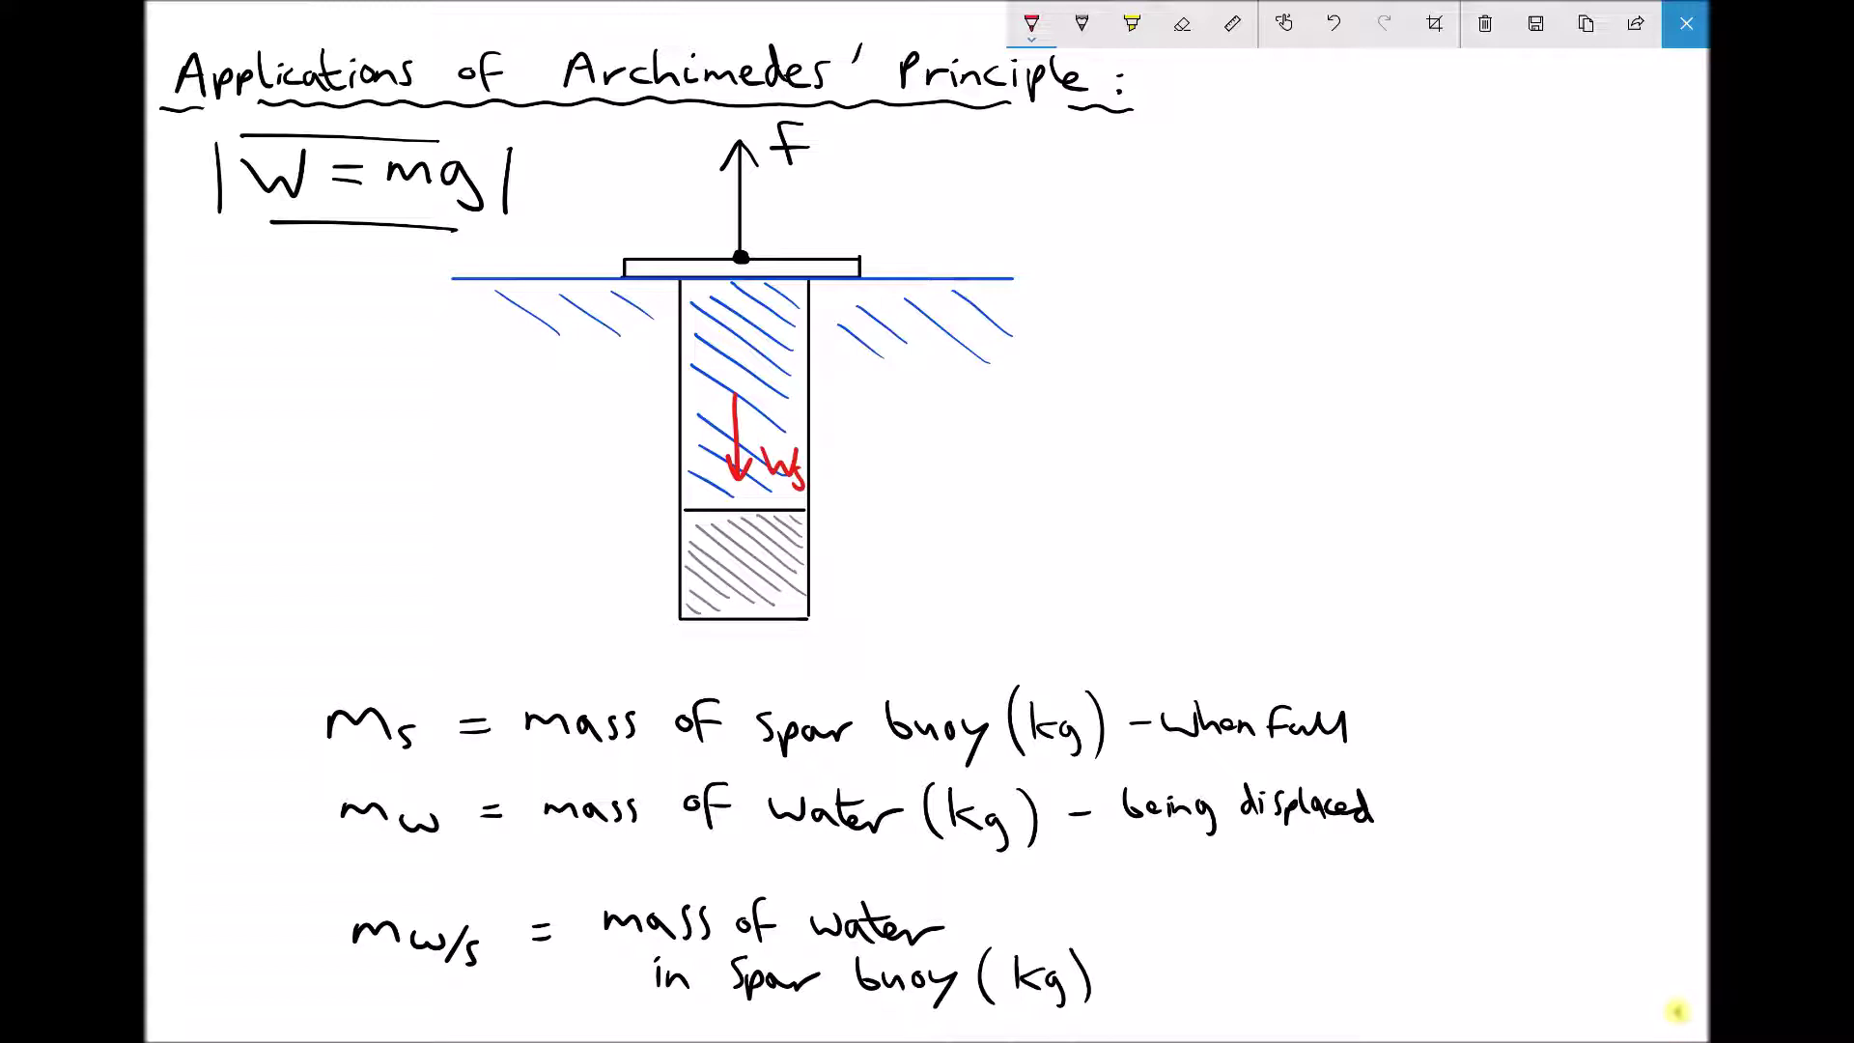
mouse_move(836, 389)
left_mouse_down()
mouse_move(838, 303)
mouse_move(850, 326)
mouse_move(816, 325)
mouse_move(896, 392)
left_mouse_up()
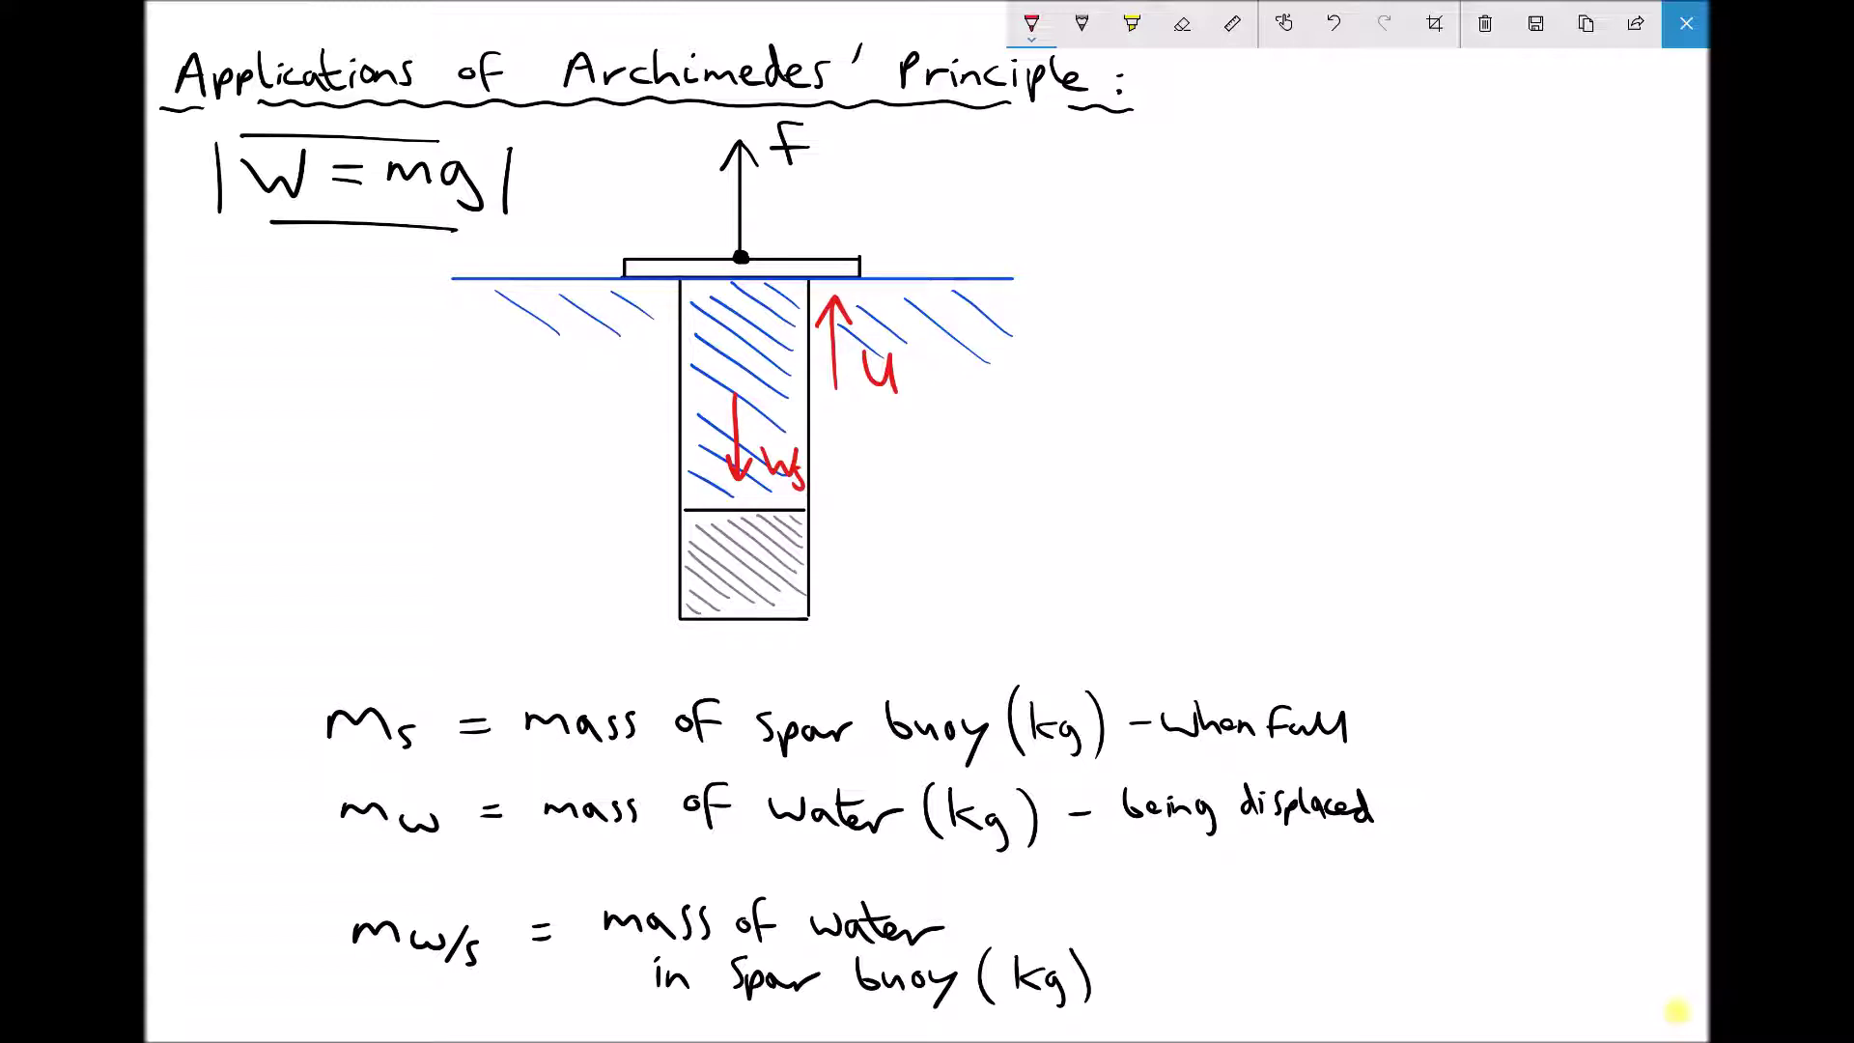
Step: Write Ws = F + U in red to the right of the buoy
mouse_move(1128, 194)
left_mouse_down()
mouse_move(1162, 224)
mouse_move(1176, 193)
mouse_move(1182, 231)
mouse_move(1272, 205)
mouse_move(1252, 206)
mouse_move(1273, 222)
mouse_move(1326, 174)
mouse_move(1326, 231)
mouse_move(1355, 202)
mouse_move(1396, 225)
left_mouse_up()
left_click_drag(1419, 209, 1382, 206)
left_click_drag(1445, 180, 1484, 227)
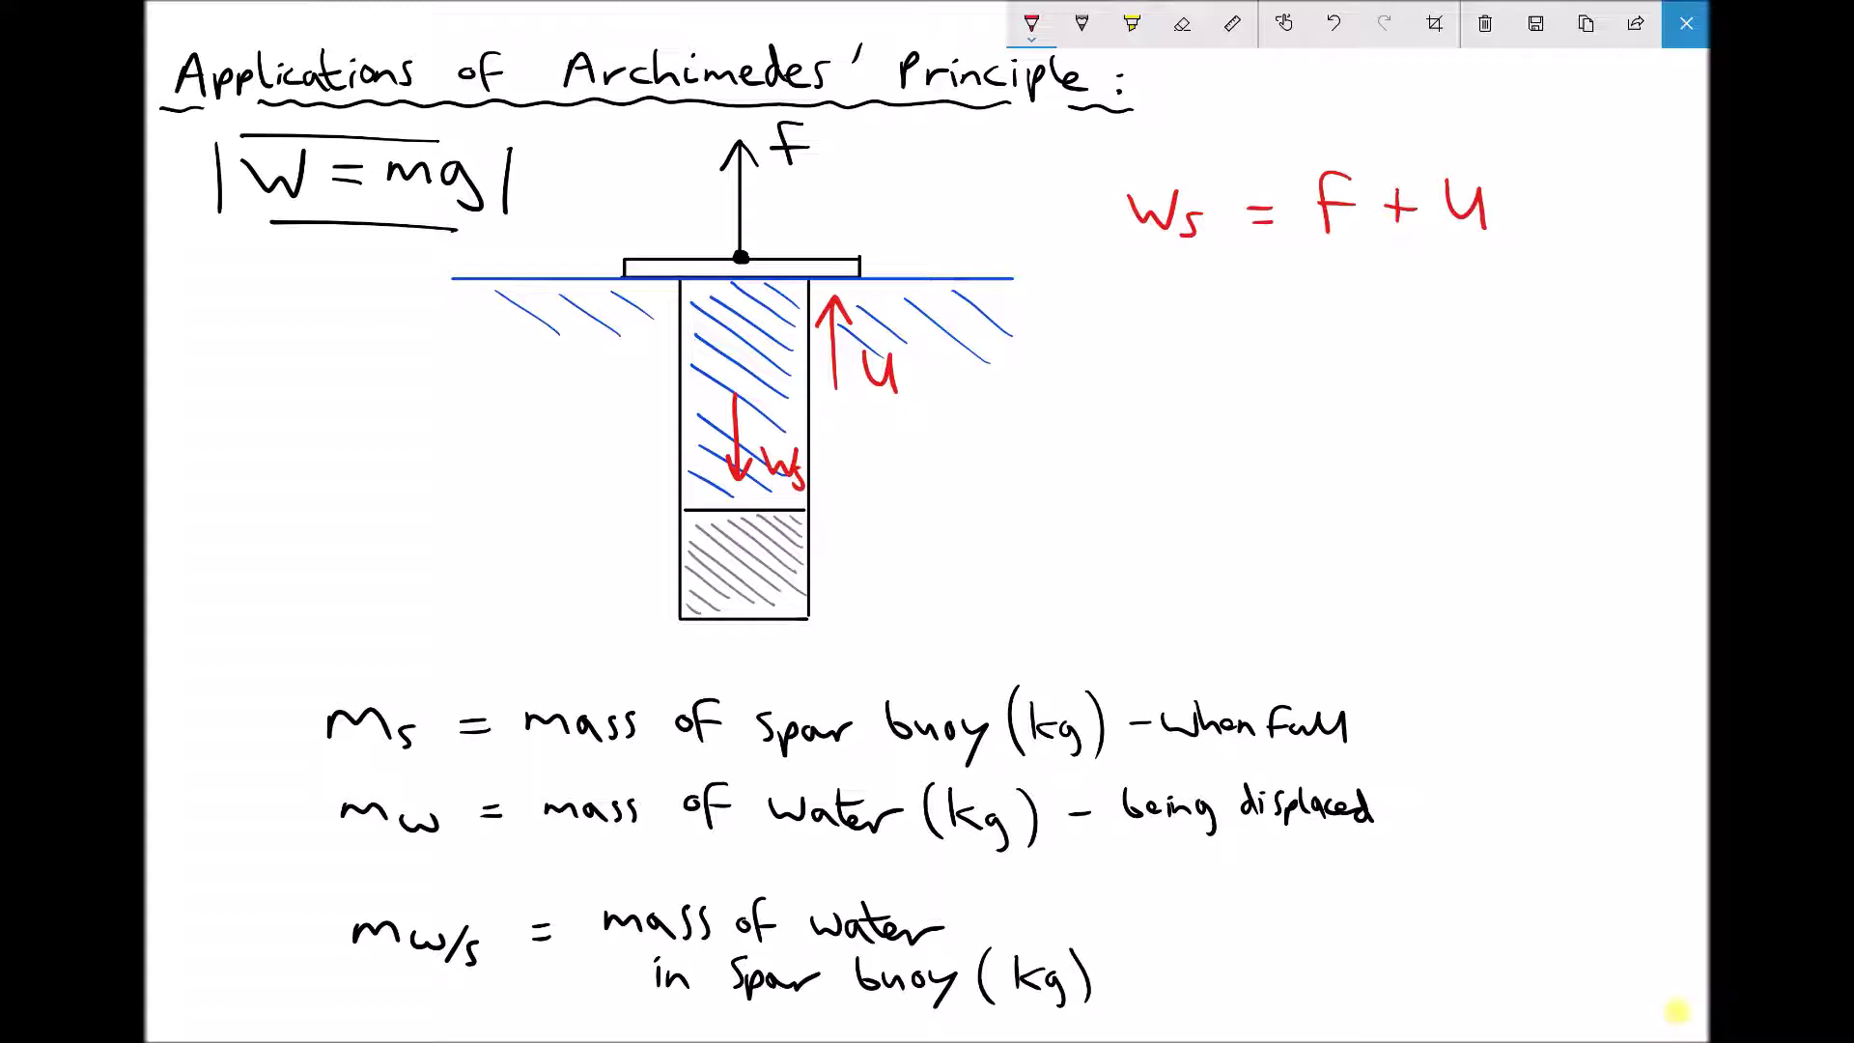
Step: Write ms g = F + U in red, then begin ms = (F + U)/g beneath it
mouse_move(1134, 325)
left_mouse_down()
mouse_move(1145, 311)
mouse_move(1180, 337)
mouse_move(1240, 319)
mouse_move(1257, 349)
mouse_move(1242, 355)
left_mouse_up()
left_click_drag(1307, 301, 1326, 301)
mouse_move(1307, 318)
left_mouse_down()
mouse_move(1402, 281)
mouse_move(1376, 329)
mouse_move(1404, 302)
mouse_move(1455, 319)
mouse_move(1523, 299)
left_mouse_up()
left_click_drag(1524, 272, 1526, 330)
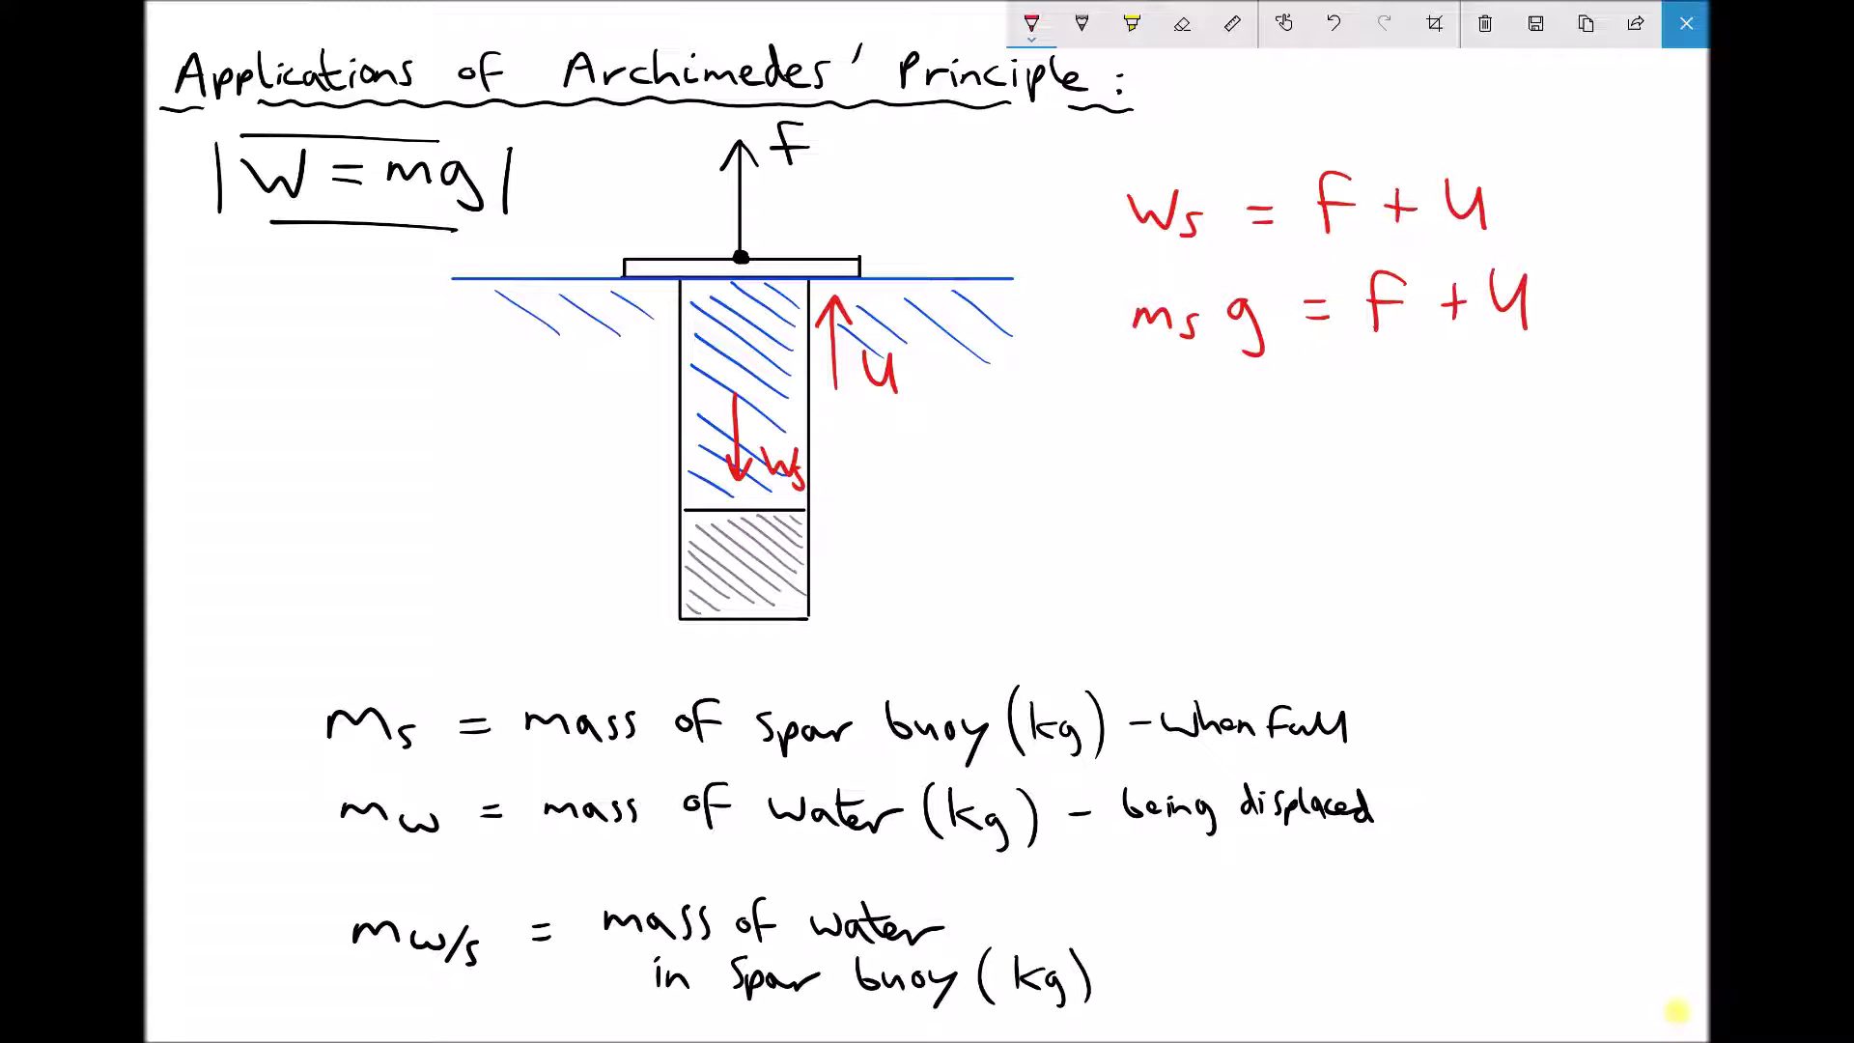
mouse_move(1140, 404)
left_mouse_down()
mouse_move(1207, 424)
mouse_move(1196, 443)
mouse_move(1314, 422)
left_mouse_up()
mouse_move(1402, 377)
left_mouse_down()
mouse_move(1372, 429)
mouse_move(1400, 405)
mouse_move(1444, 422)
mouse_move(1480, 388)
mouse_move(1506, 392)
mouse_move(1508, 424)
mouse_move(1357, 451)
mouse_move(1440, 477)
mouse_move(1442, 520)
left_mouse_up()
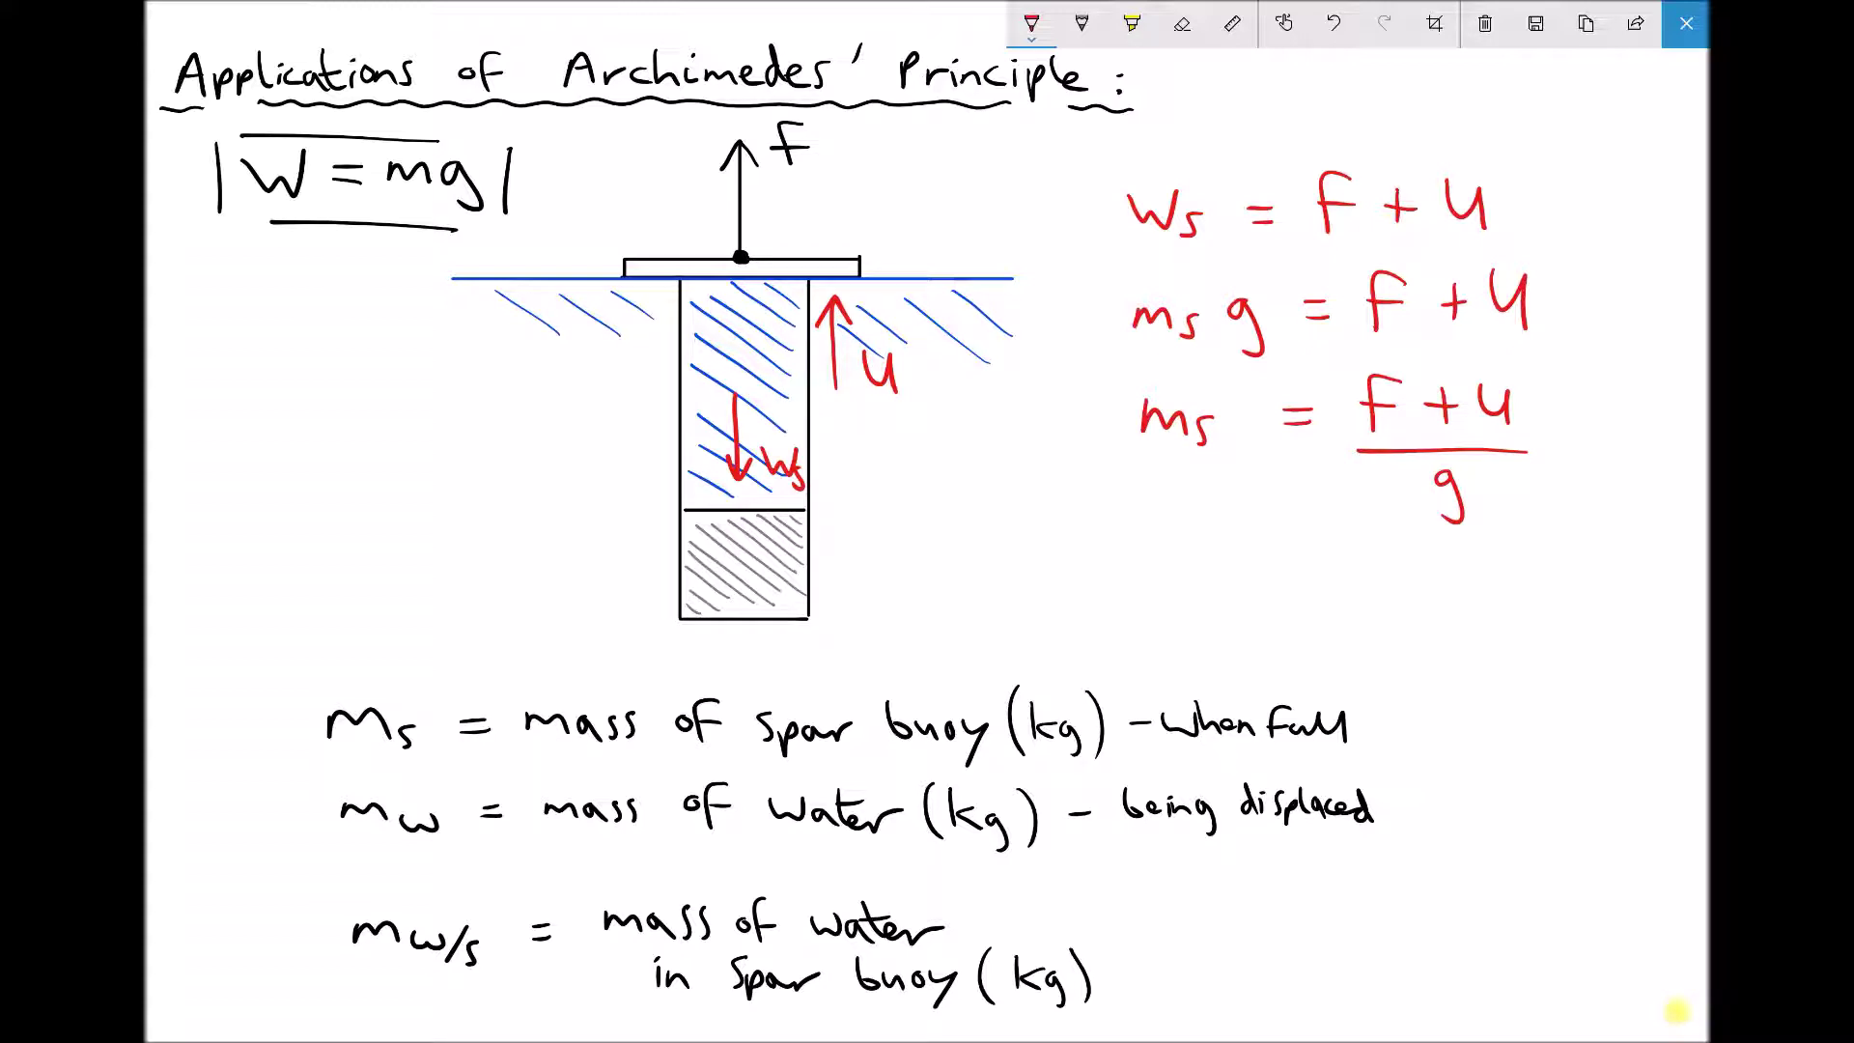